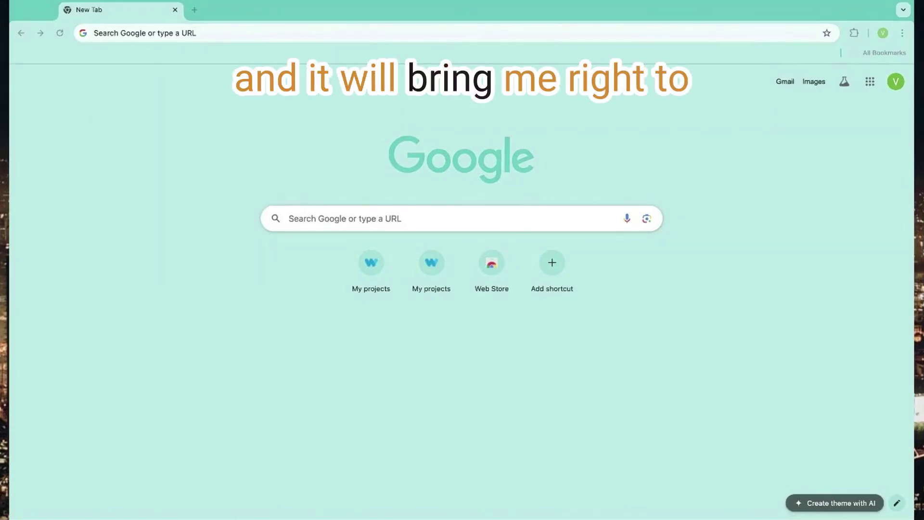
# Step: Load wave.video and open My projects to show the uploaded tutorial video
pyautogui.hotkey('ctrl', 'l')
pyautogui.write('WAVE.video')
pyautogui.press('Return')
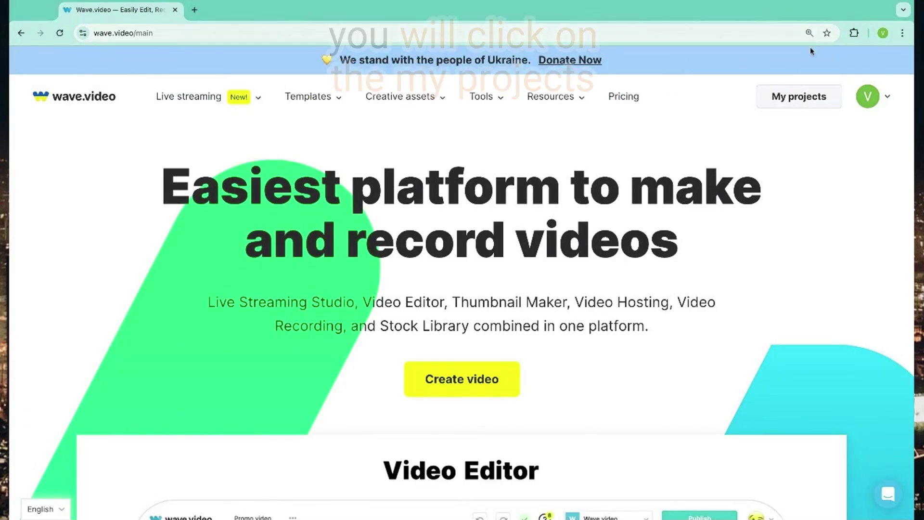
pyautogui.click(799, 98)
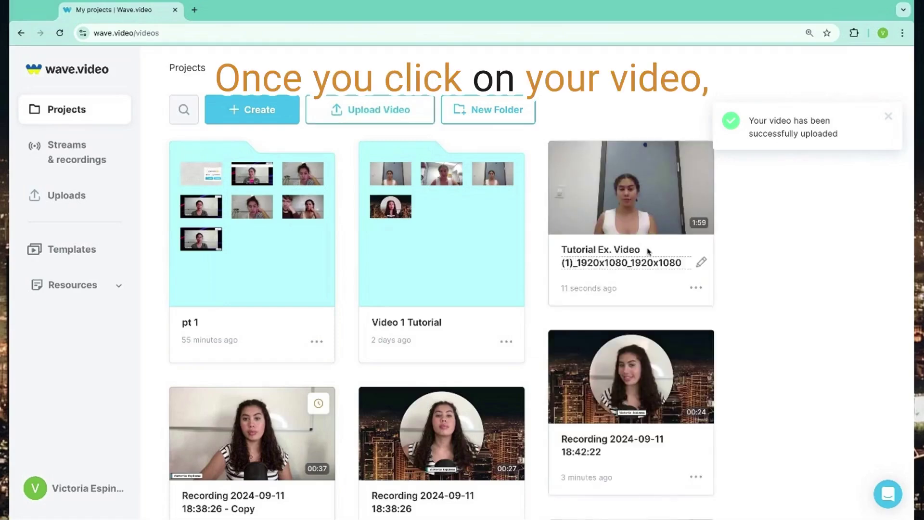
# Step: Open 'Tutorial Ex. Video (1)_1920x1080_1920x1080' from its project card in the editor
pyautogui.click(641, 217)
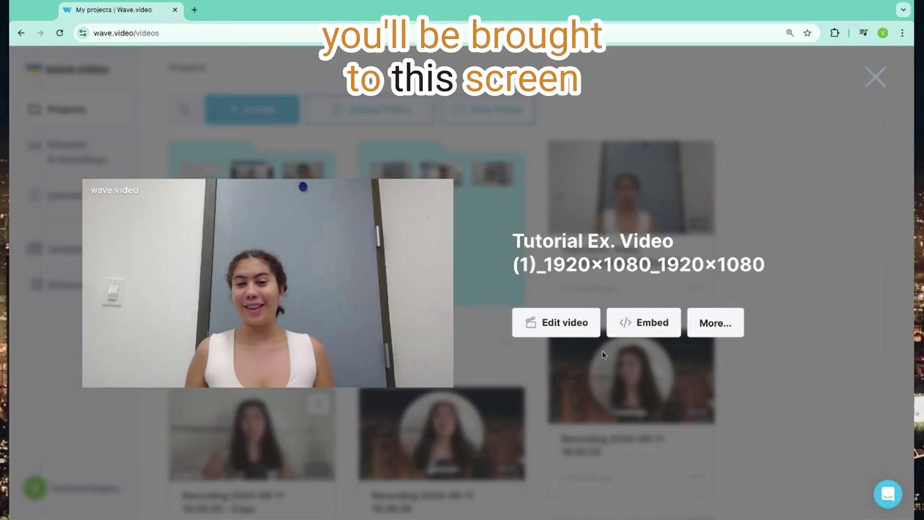
pyautogui.click(583, 335)
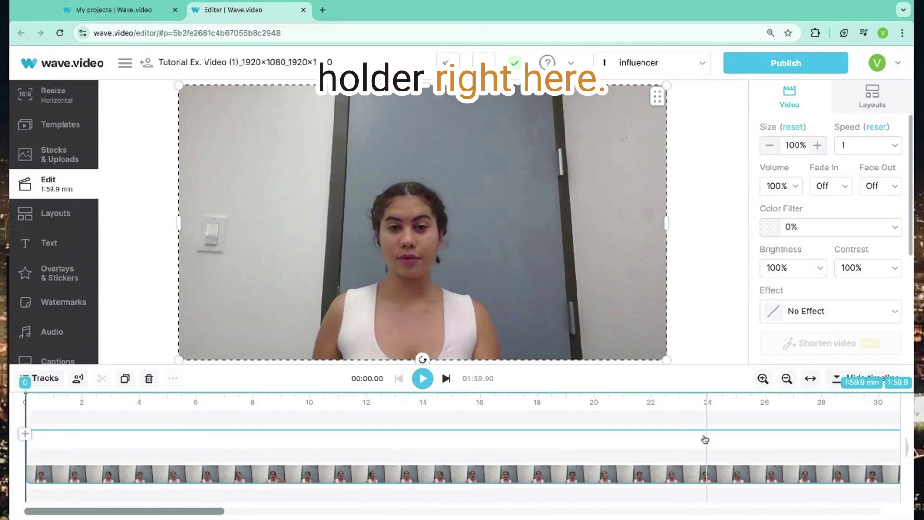
pyautogui.hscroll(10, 703, 438)
pyautogui.click(557, 457)
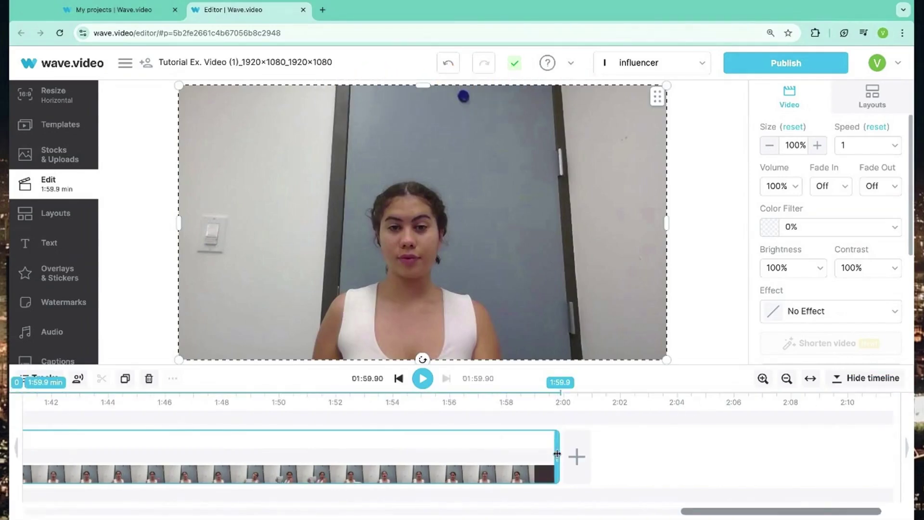
pyautogui.moveTo(557, 457); pyautogui.dragTo(455, 458)
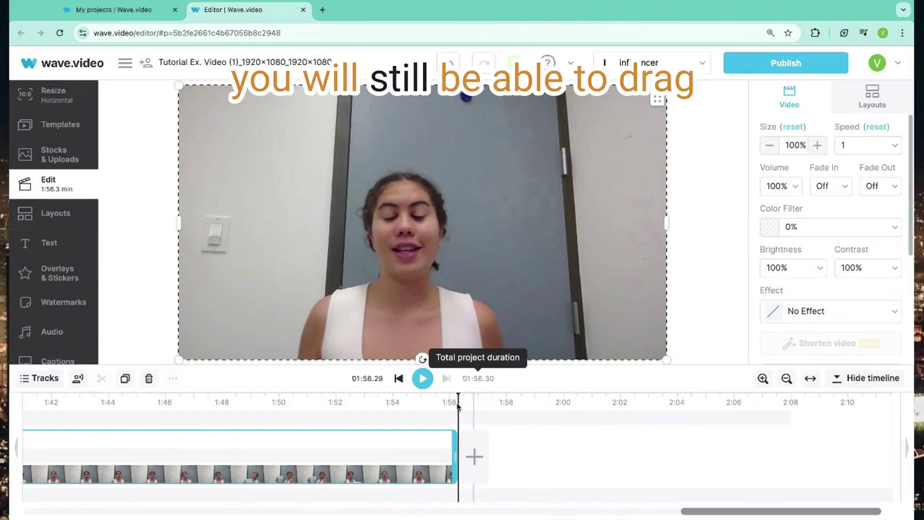
pyautogui.moveTo(455, 445); pyautogui.dragTo(561, 446)
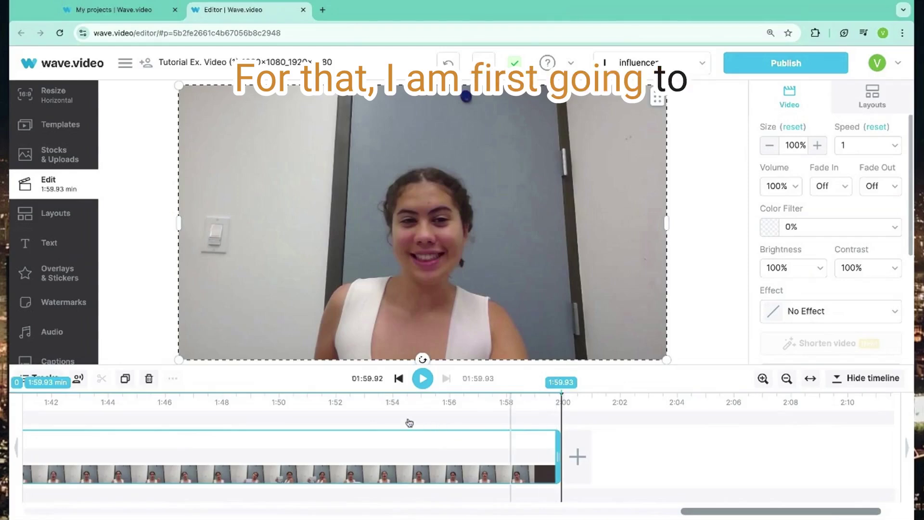
# Step: Split the tutorial clip at about 1:50
pyautogui.click(224, 455)
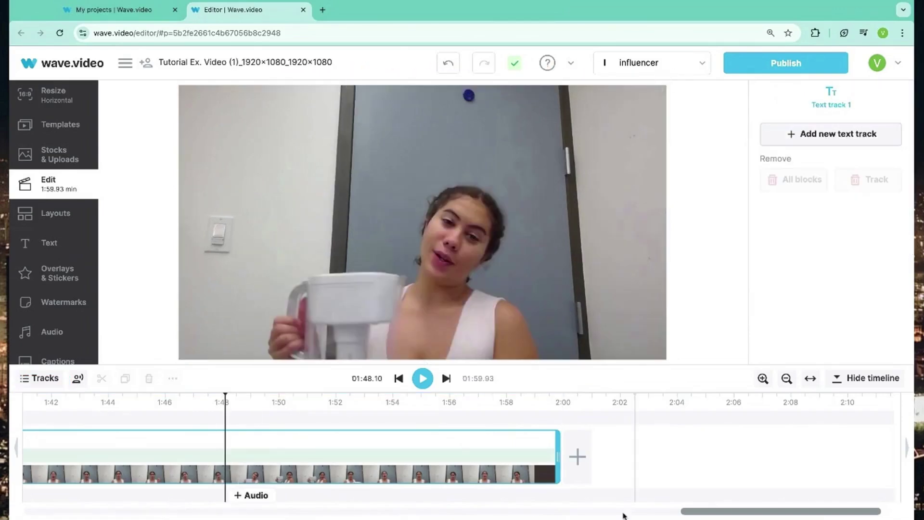
pyautogui.click(276, 465)
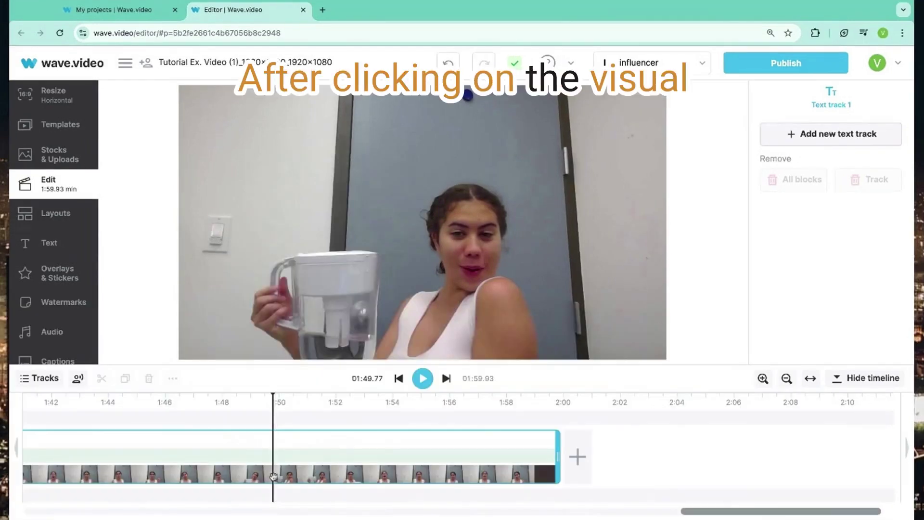
pyautogui.click(273, 466)
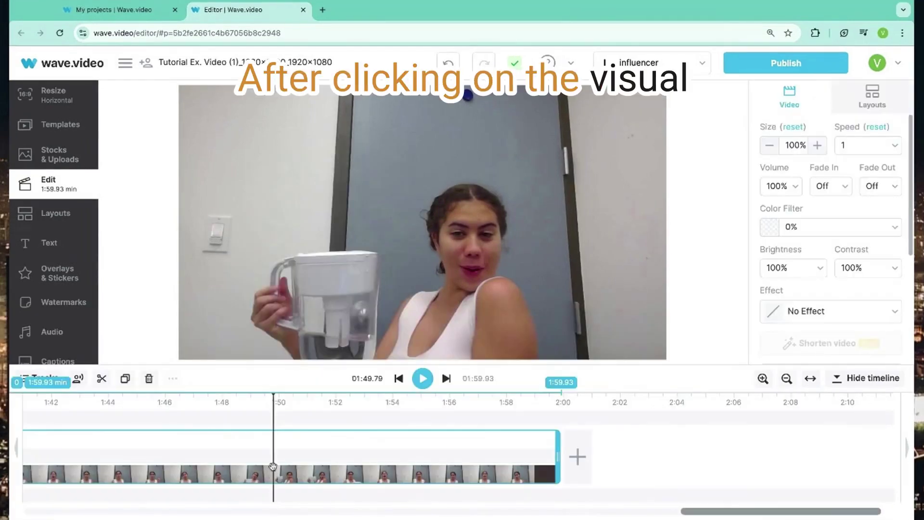
pyautogui.click(103, 378)
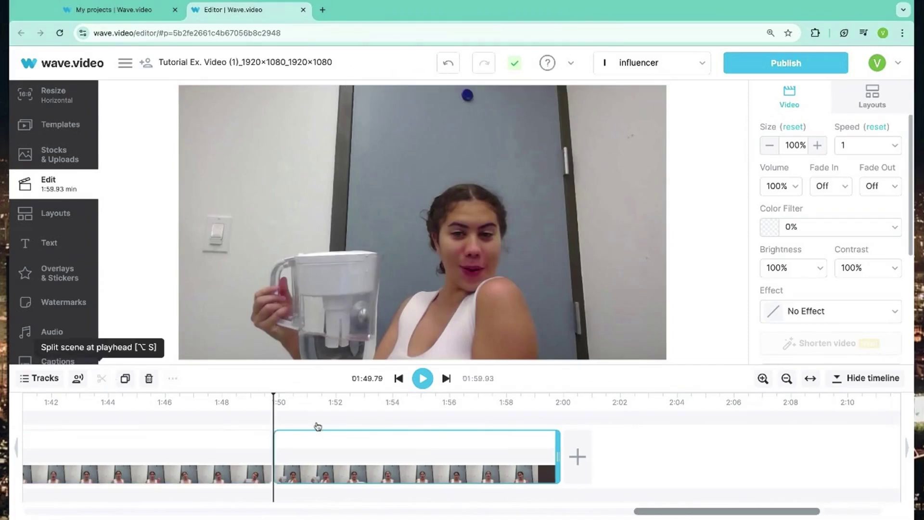
# Step: Split the first part again at 1:47.96, isolating a short section
pyautogui.click(238, 456)
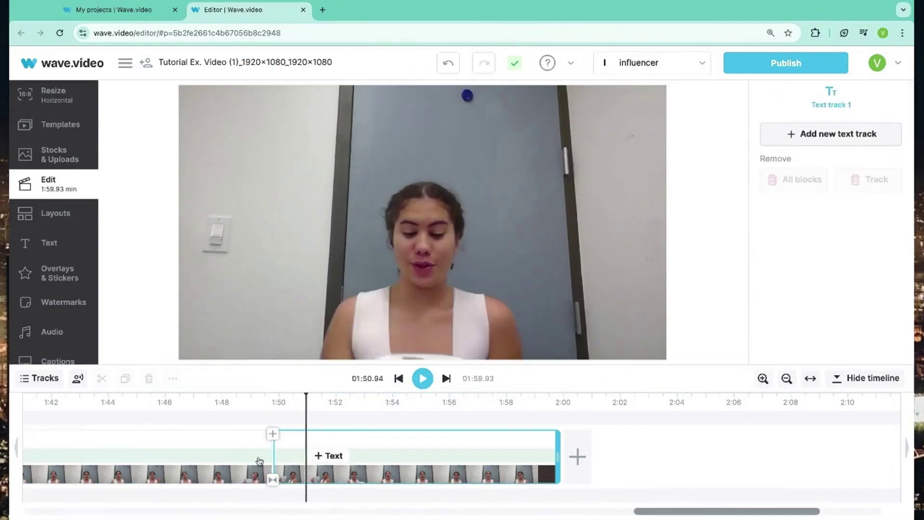
pyautogui.click(222, 476)
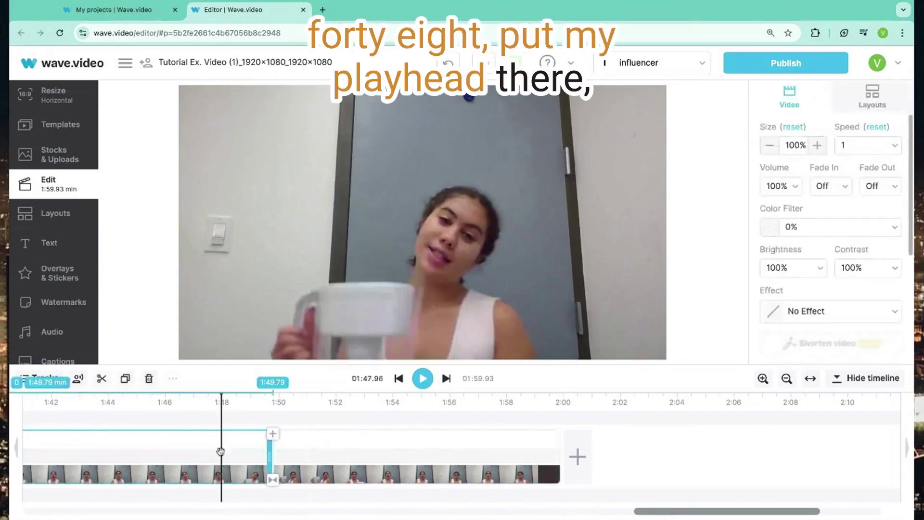
pyautogui.click(102, 380)
pyautogui.moveTo(244, 464)
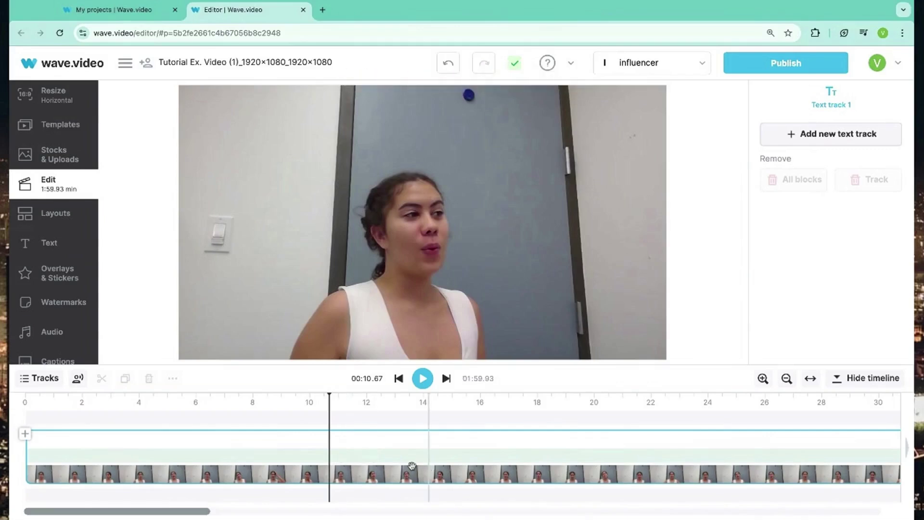
pyautogui.click(394, 466)
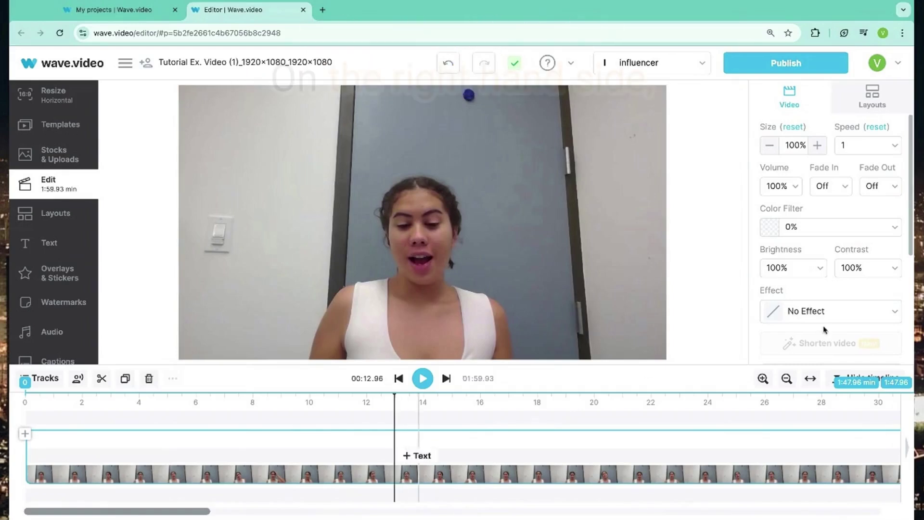
pyautogui.scroll(-2, 851, 276)
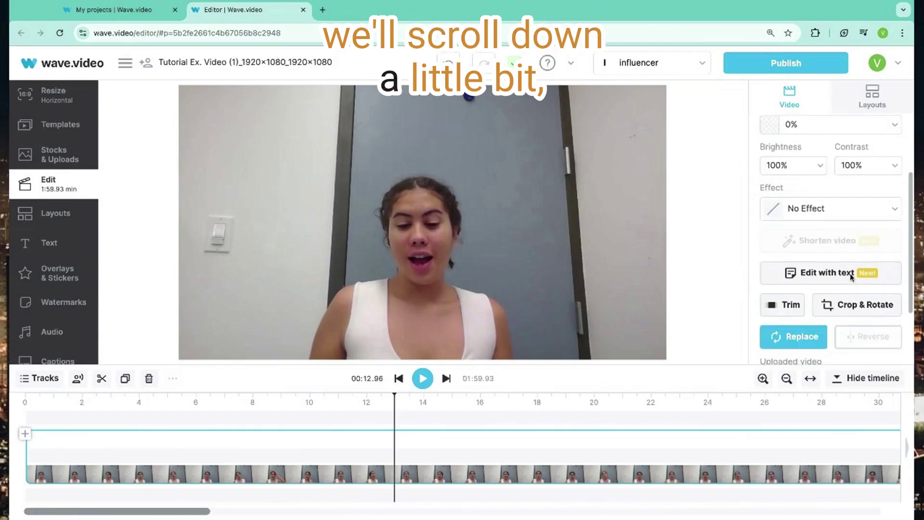
pyautogui.scroll(-1, 851, 276)
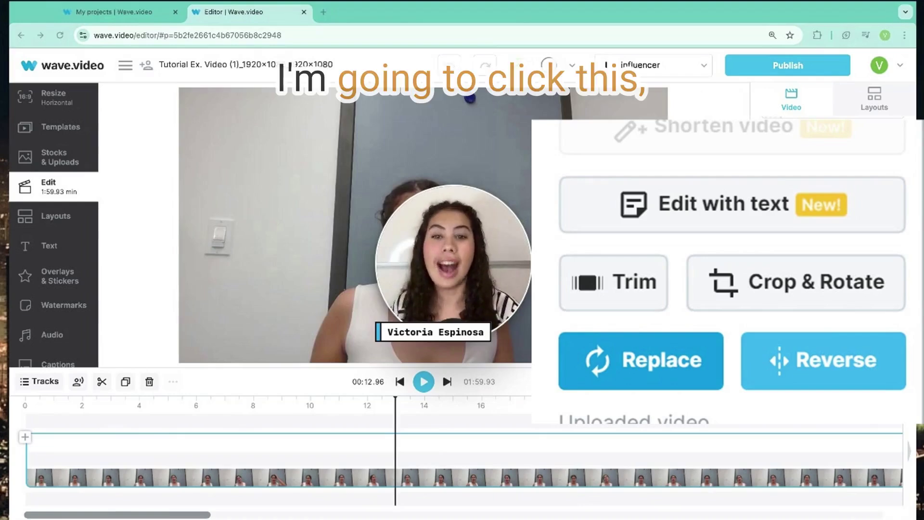
pyautogui.click(785, 188)
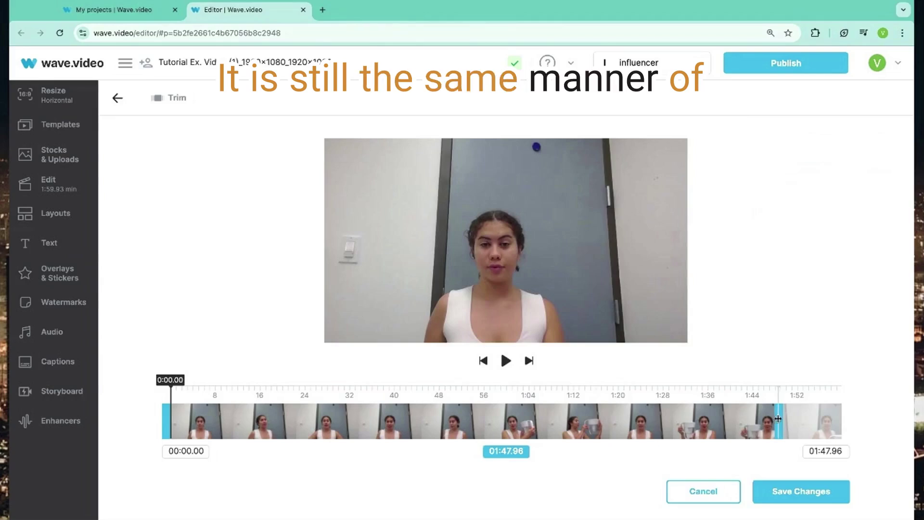
pyautogui.moveTo(779, 418); pyautogui.dragTo(735, 419)
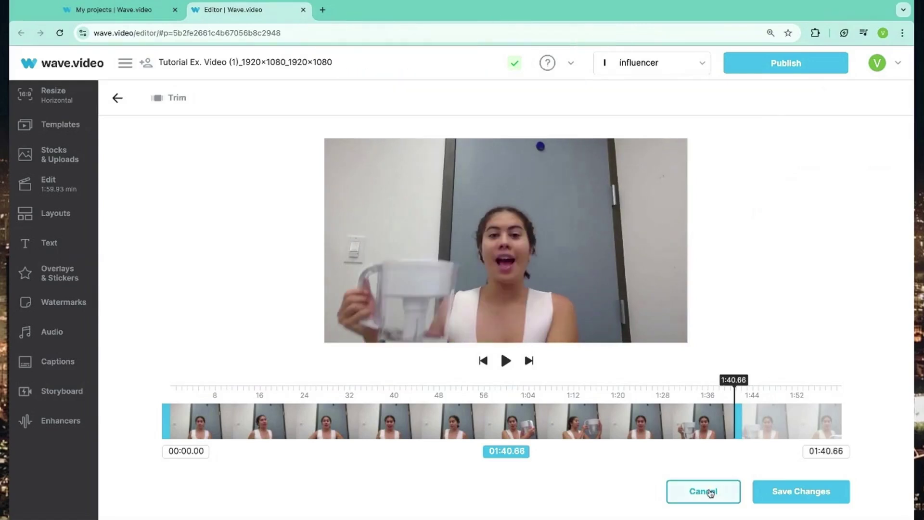
pyautogui.click(704, 491)
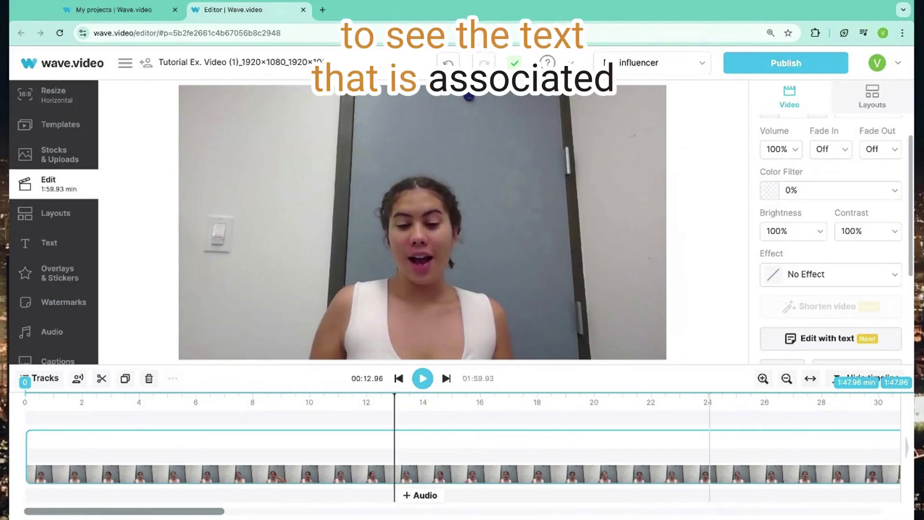
# Step: Scroll the Video properties panel down to Edit with text and open its screen
pyautogui.moveTo(526, 453)
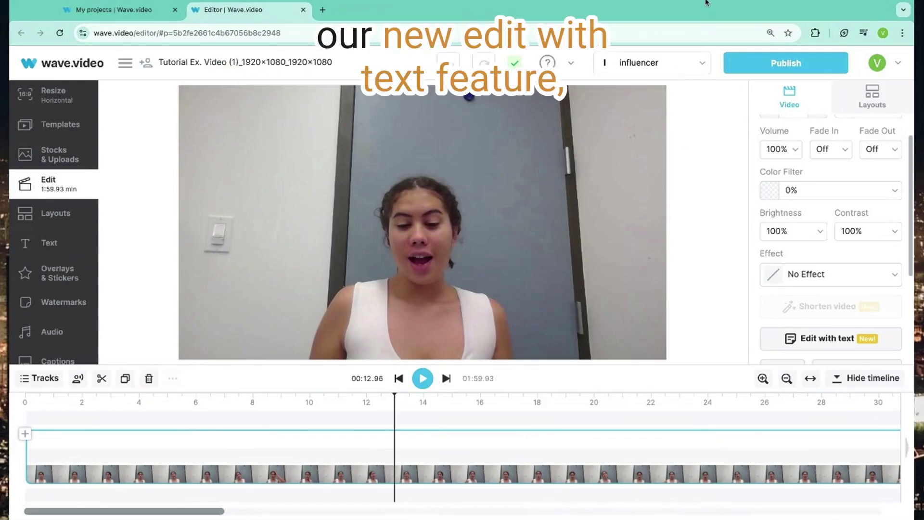
pyautogui.scroll(-2, 790, 252)
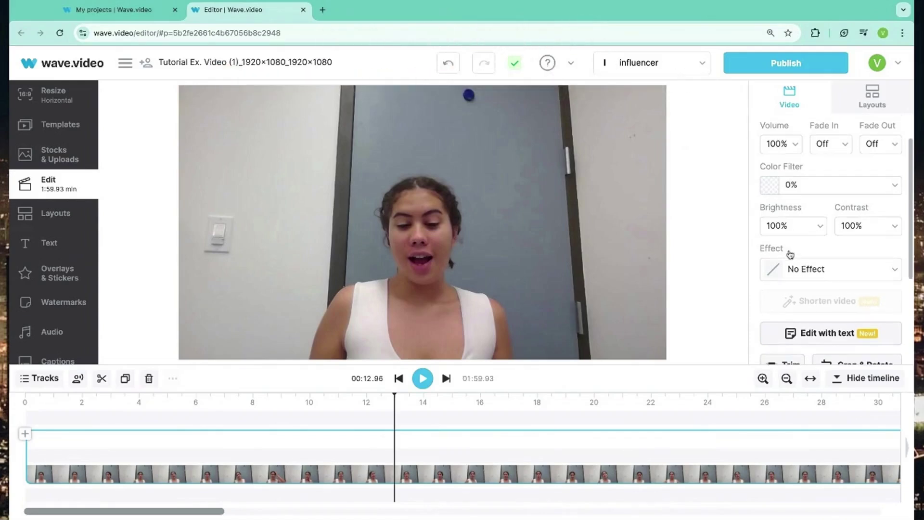
pyautogui.scroll(-1, 790, 254)
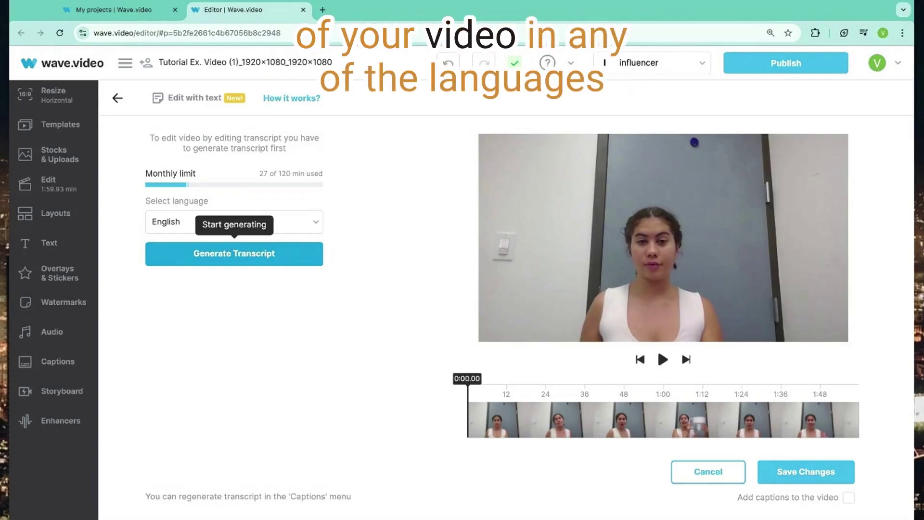
# Step: Keep English as the transcript language and generate the transcript
pyautogui.click(261, 231)
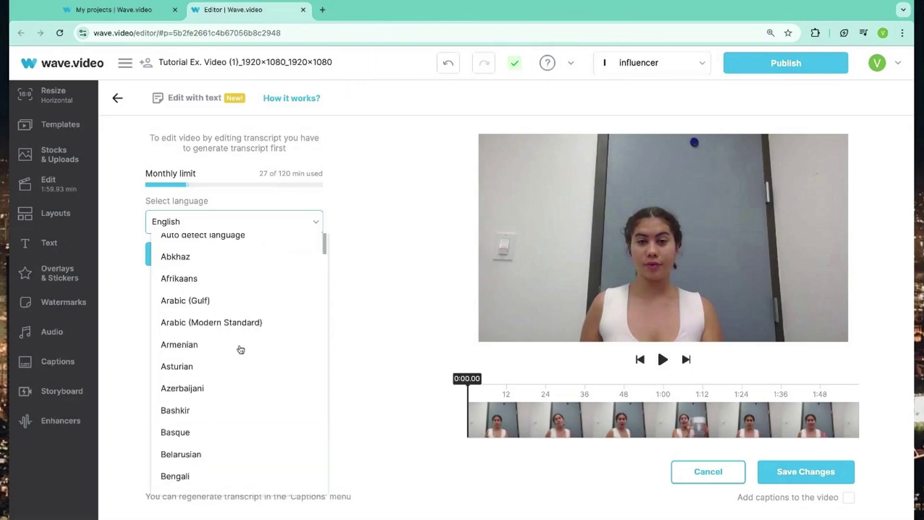
pyautogui.click(376, 274)
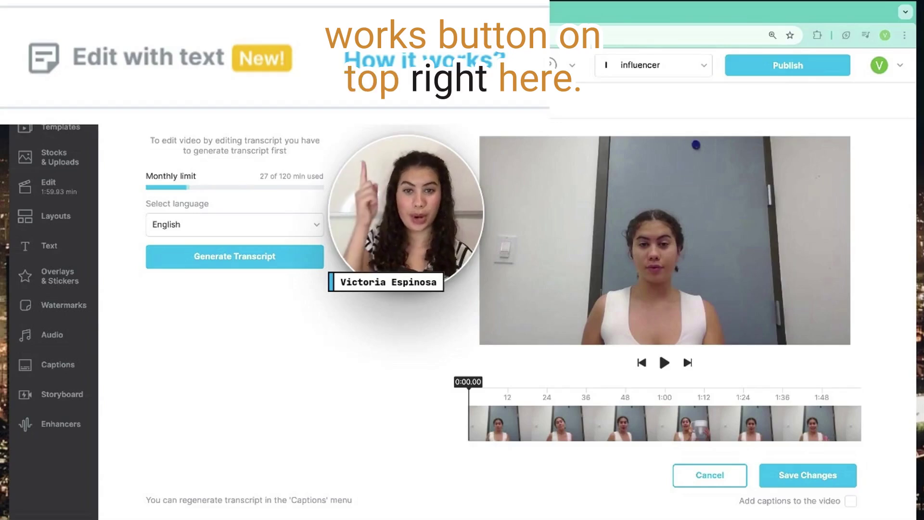
pyautogui.click(273, 259)
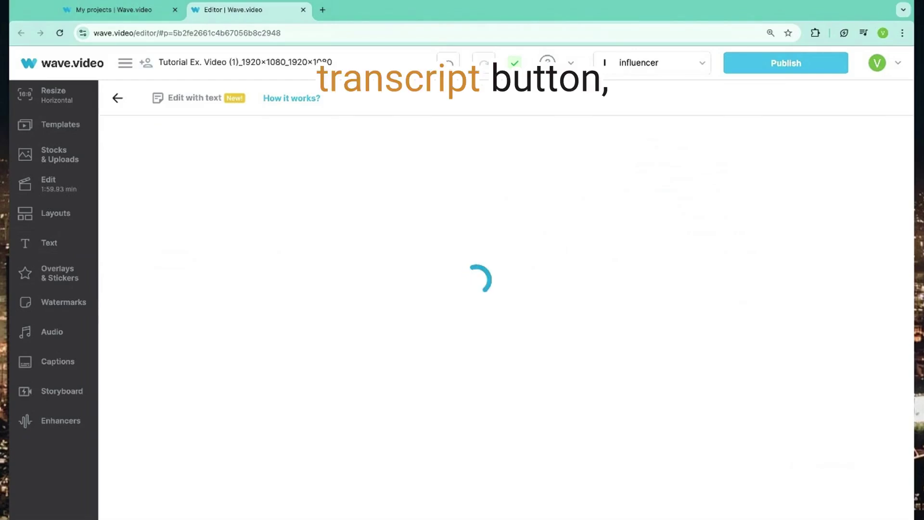
# Step: Trim 'like, specifically, you know, like, the water.' from the transcript, then select the Brita introduction passage
pyautogui.scroll(-1, 238, 273)
pyautogui.scroll(1, 238, 273)
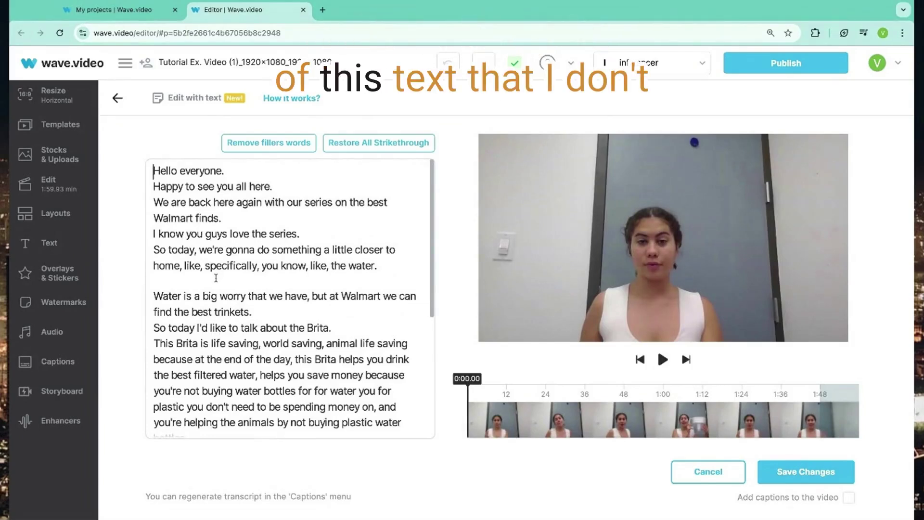
pyautogui.moveTo(205, 265); pyautogui.dragTo(178, 270)
pyautogui.click(186, 266)
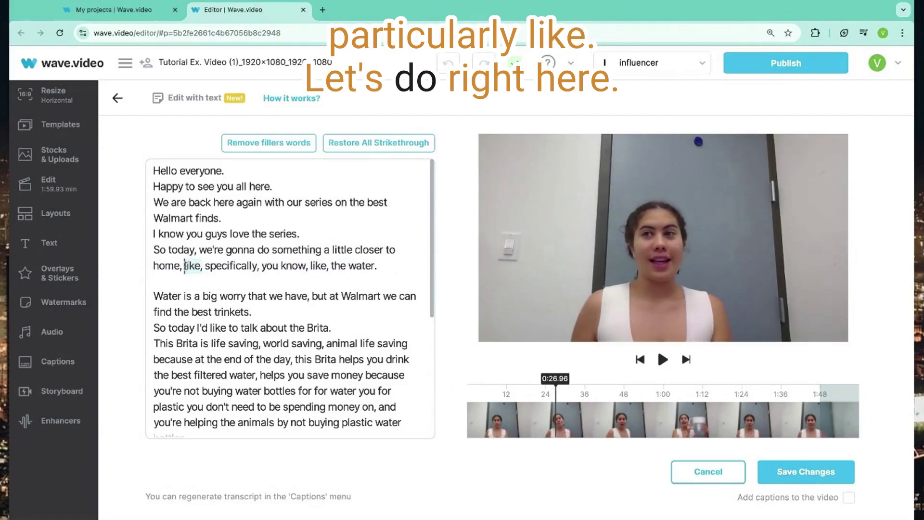
pyautogui.moveTo(184, 265); pyautogui.dragTo(154, 296)
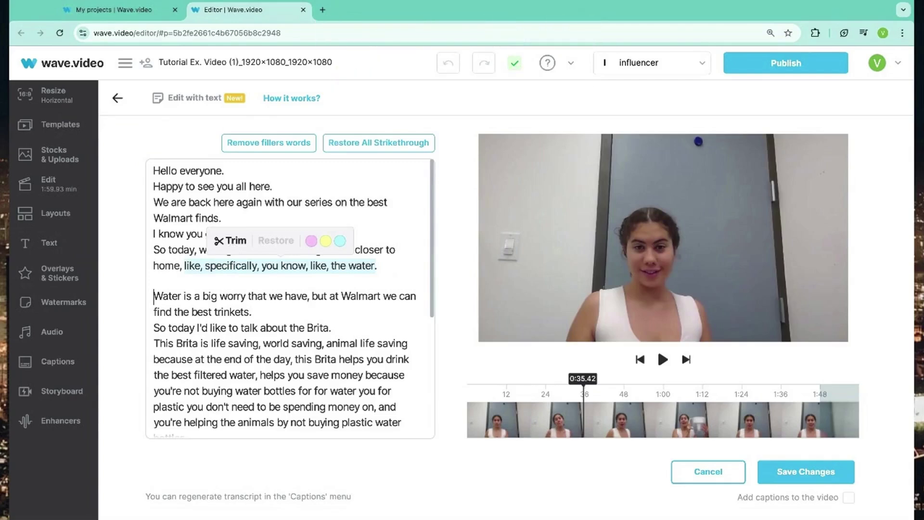
pyautogui.click(232, 242)
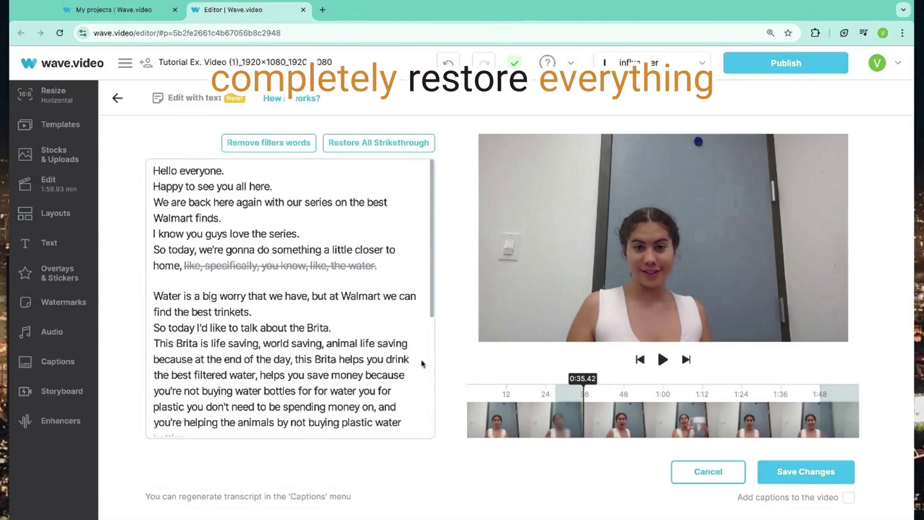
pyautogui.moveTo(211, 328); pyautogui.dragTo(289, 344)
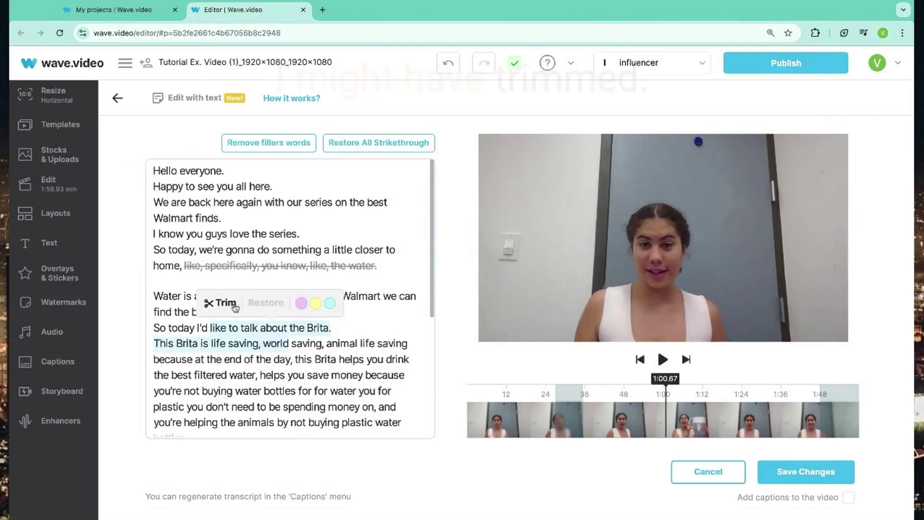
# Step: Delete the selected Brita passage, then restore all struck-through transcript text
pyautogui.press('Delete')
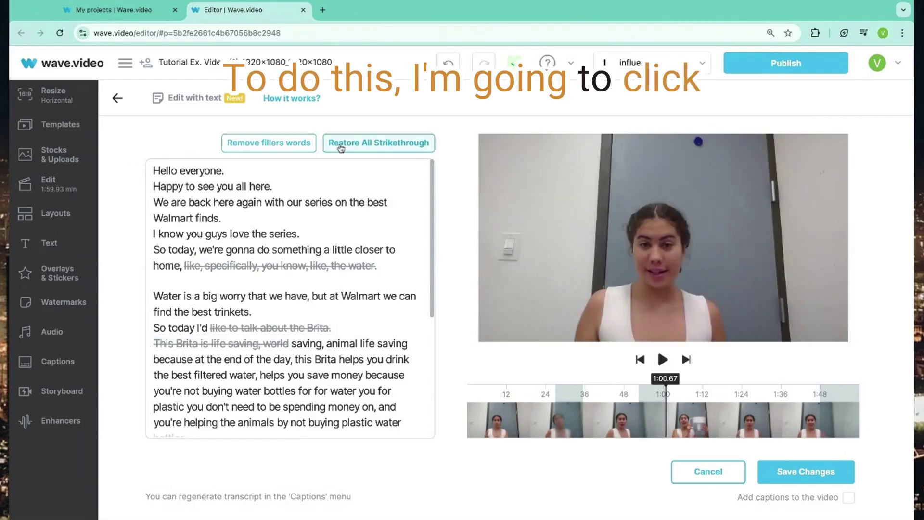
pyautogui.click(341, 143)
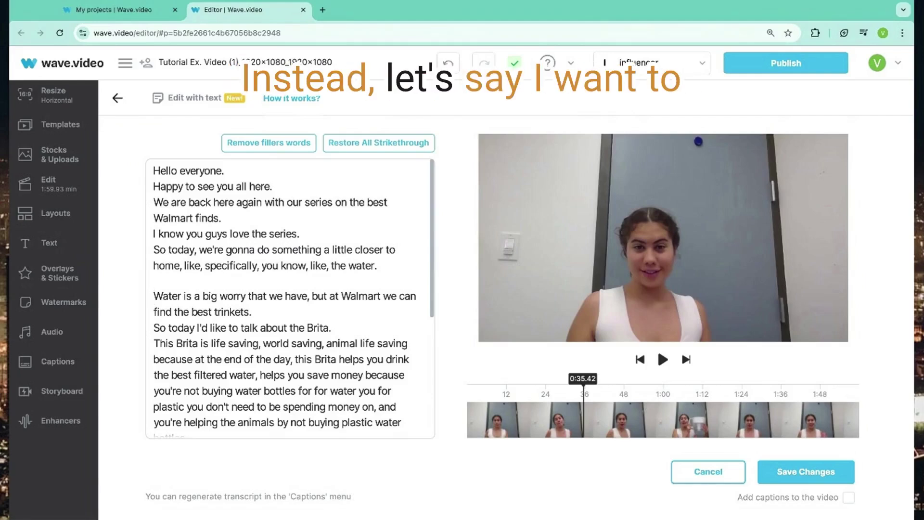
# Step: Highlight 'is life saving, world saving, animal life saving' in yellow and close the colour popup
pyautogui.scroll(-1, 296, 303)
pyautogui.scroll(-1, 295, 303)
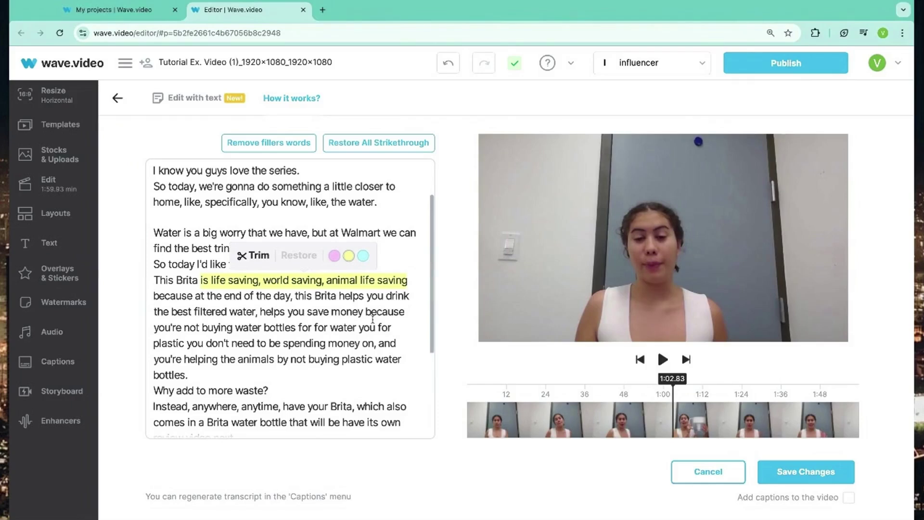
pyautogui.click(304, 354)
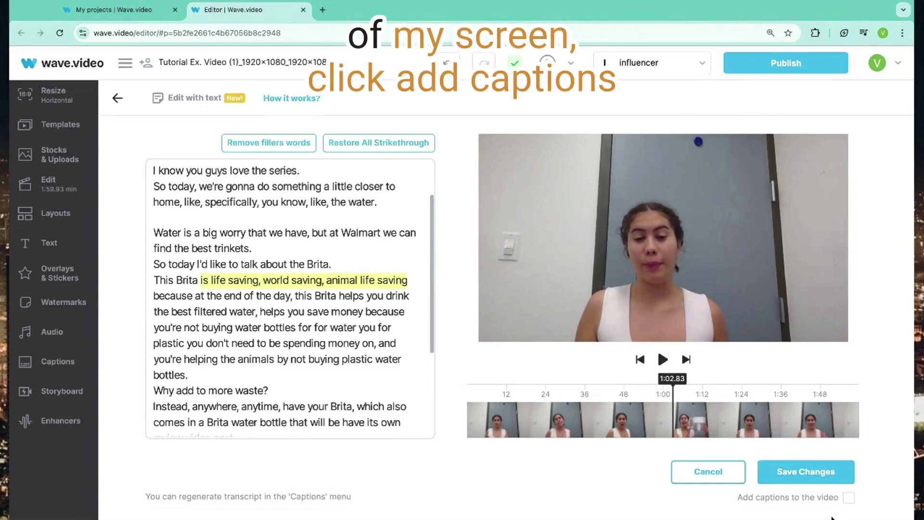
# Step: Turn on captions, save the transcript edits and apply them to the existing scene
pyautogui.click(848, 498)
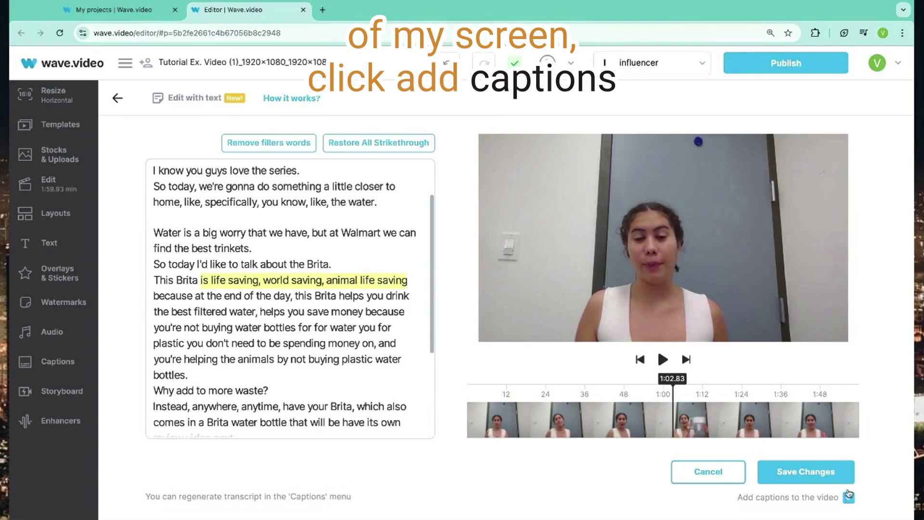
pyautogui.click(832, 474)
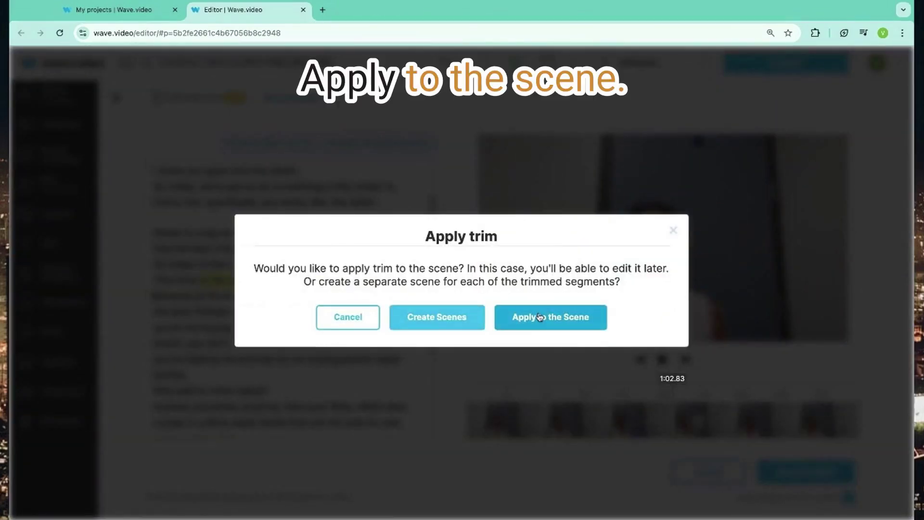
pyautogui.click(540, 317)
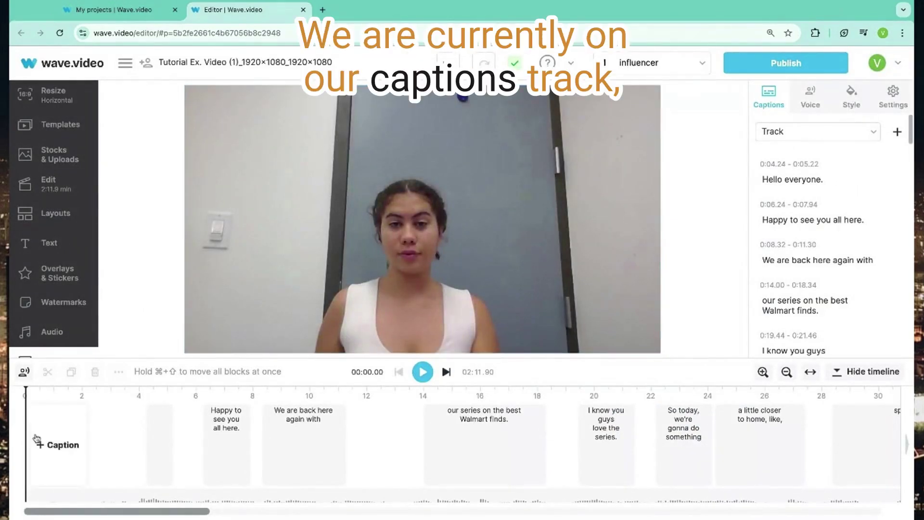
# Step: Scroll the timeline to about 0:56 and select the 'This Brita is life saving, world saving,' caption
pyautogui.hscroll(5, 645, 466)
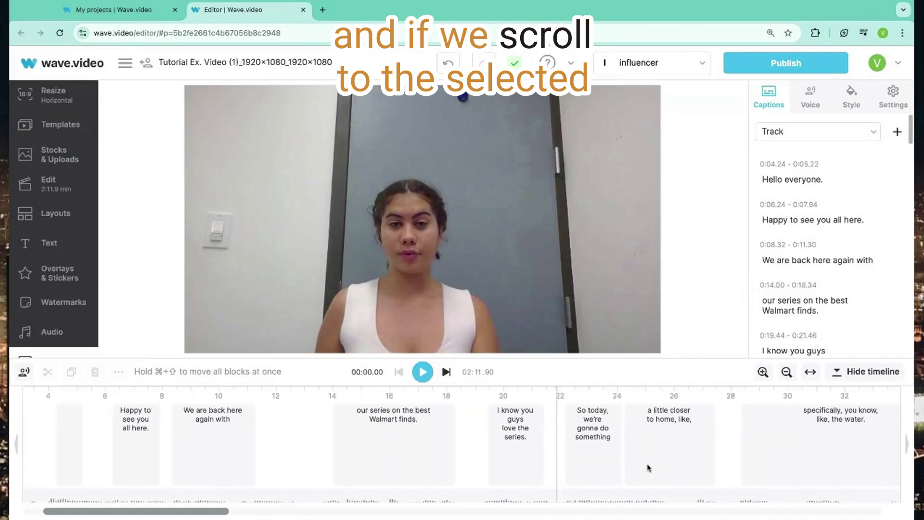
pyautogui.hscroll(10, 648, 467)
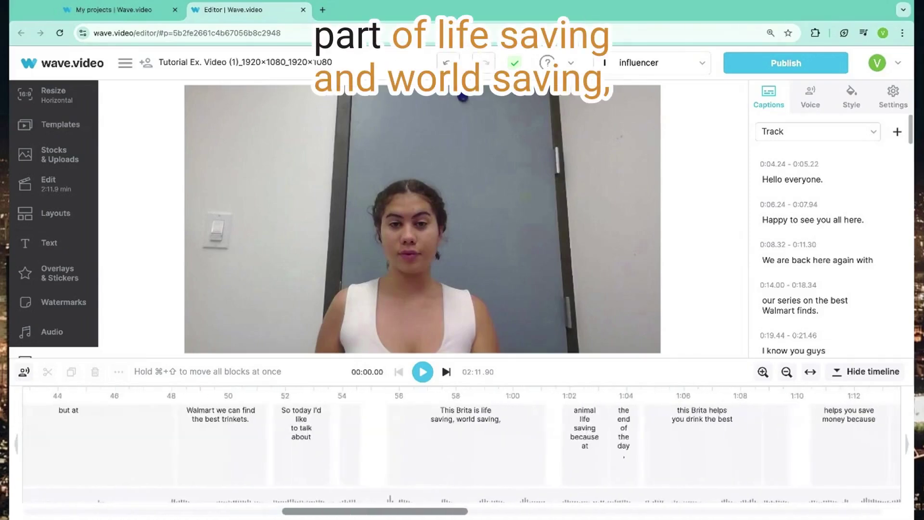
pyautogui.click(273, 436)
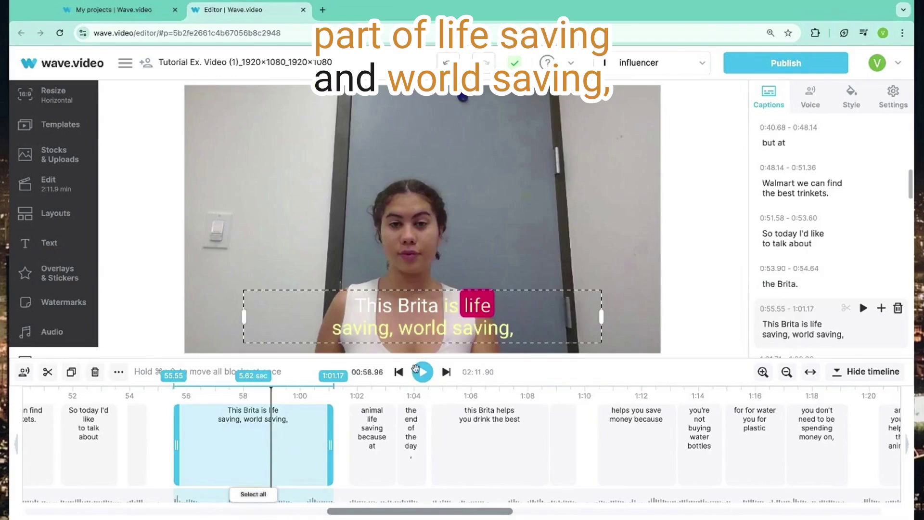